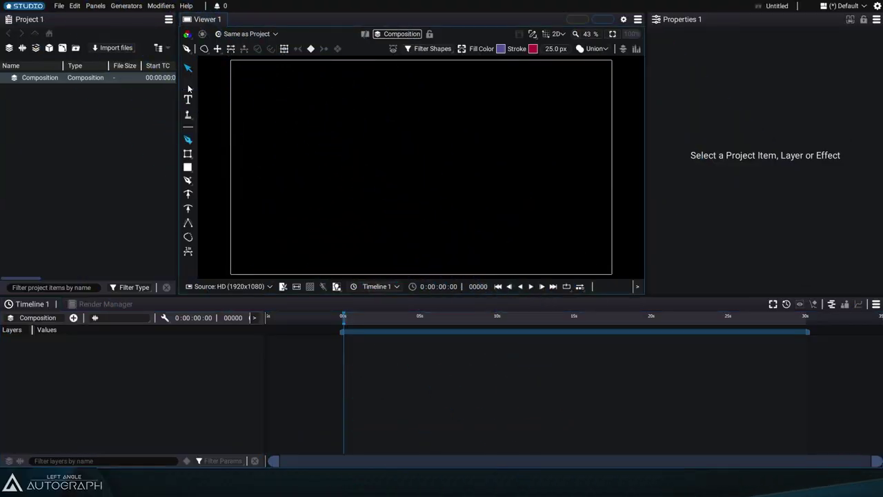
# Draw a closed, curved five-point path with the Pen tool across the left-centre area of the empty composition
pyautogui.moveTo(300, 142); pyautogui.dragTo(316, 171)
pyautogui.moveTo(341, 209); pyautogui.dragTo(377, 230)
pyautogui.moveTo(439, 221); pyautogui.dragTo(460, 177)
pyautogui.moveTo(445, 114); pyautogui.dragTo(421, 101)
pyautogui.moveTo(349, 85); pyautogui.dragTo(316, 97)
pyautogui.click(299, 144)
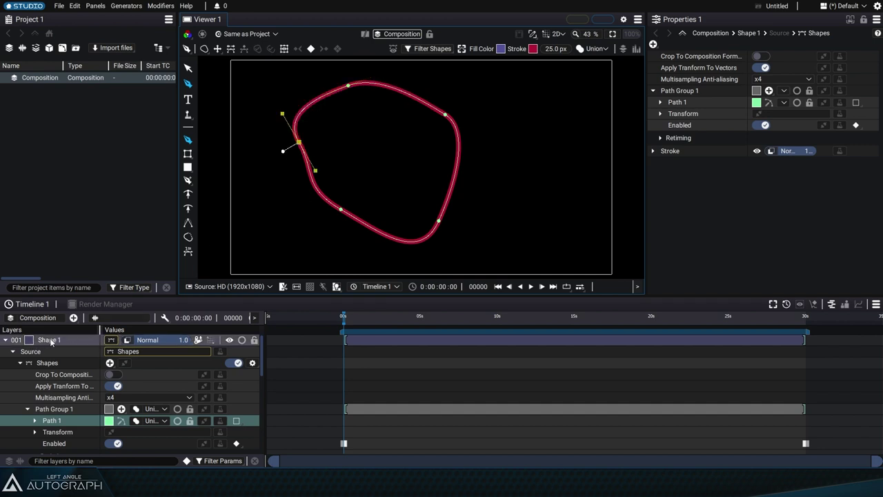
# Examine the Shapes source of Shape 1, including its Path Group 1, the contained Path 1 and their parameters
pyautogui.click(55, 363)
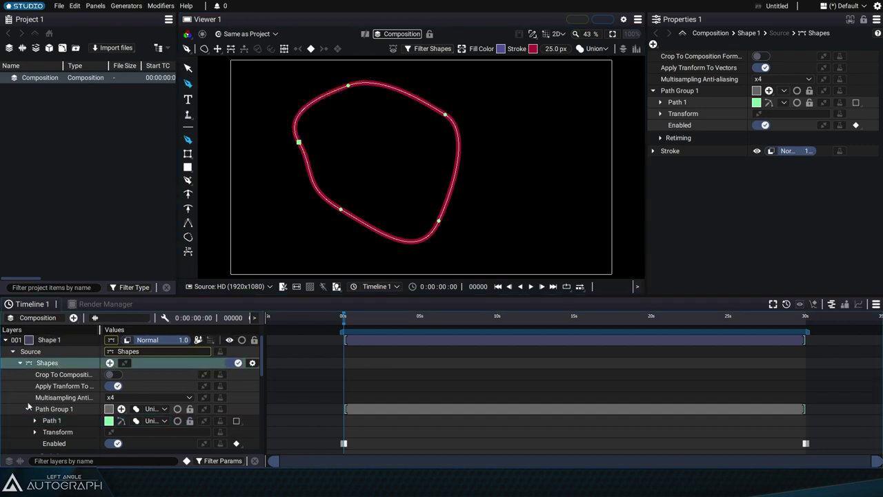
pyautogui.click(60, 410)
pyautogui.click(70, 423)
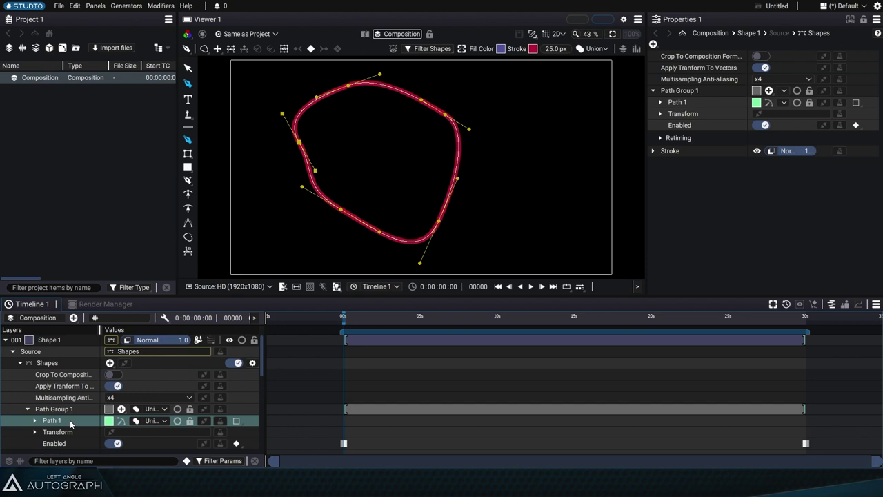
pyautogui.click(48, 362)
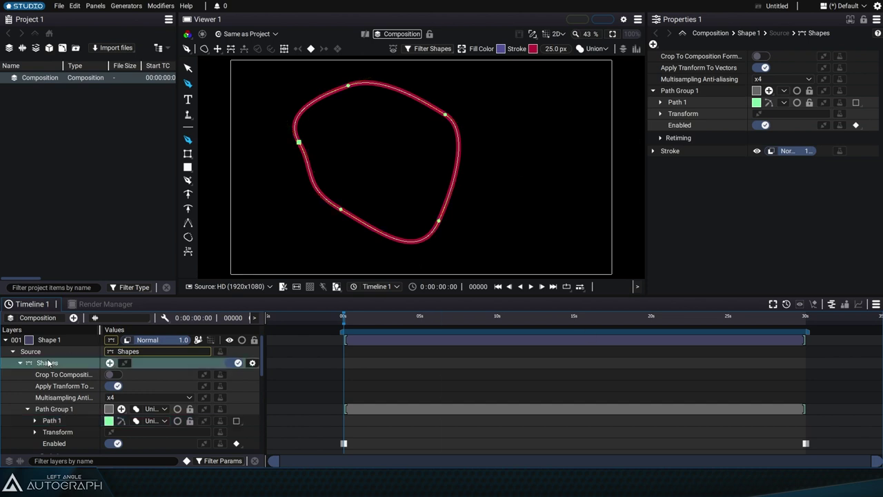
pyautogui.click(681, 93)
pyautogui.click(661, 102)
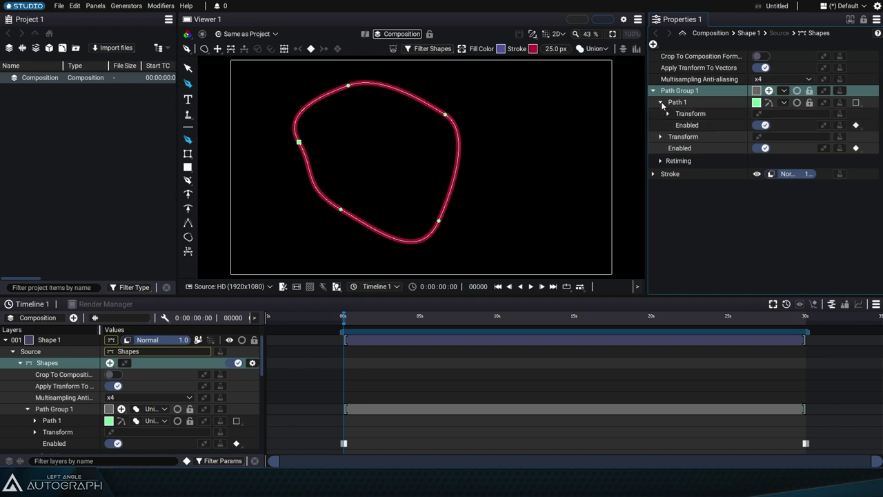
pyautogui.click(661, 102)
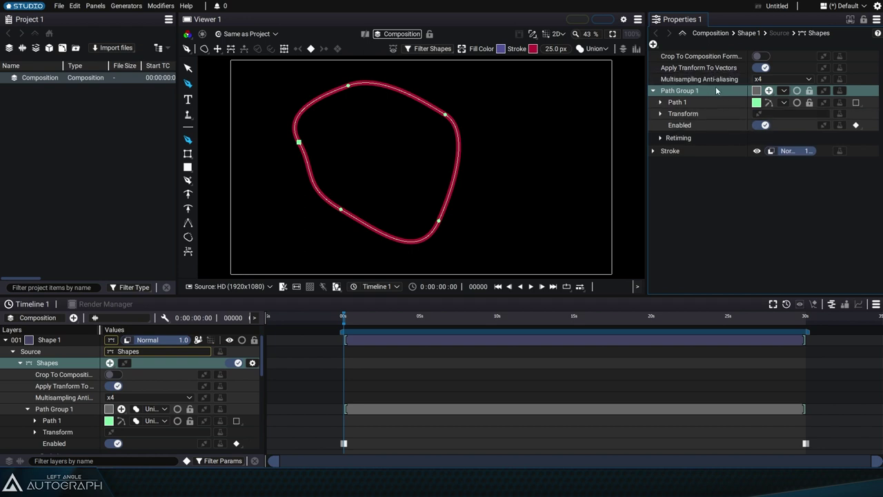
pyautogui.click(54, 364)
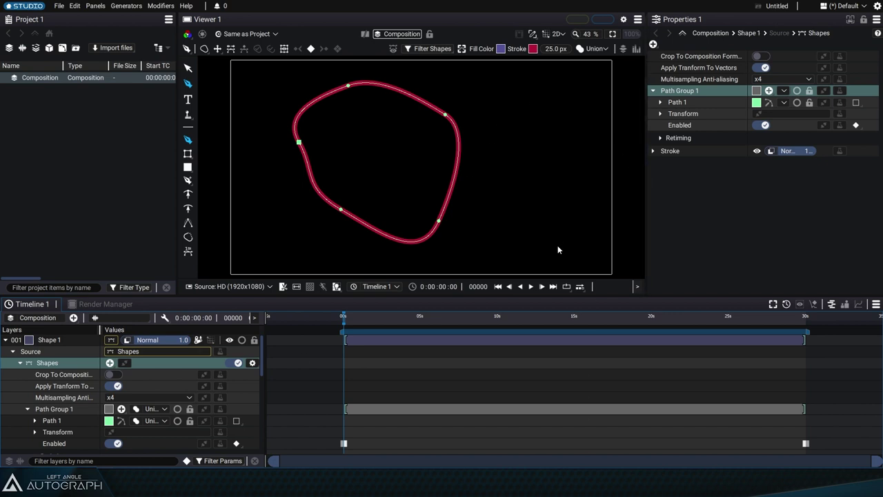
# Draw a closed five-point curved path in Path Group 1 to the right of the first path, and delete it
pyautogui.click(704, 92)
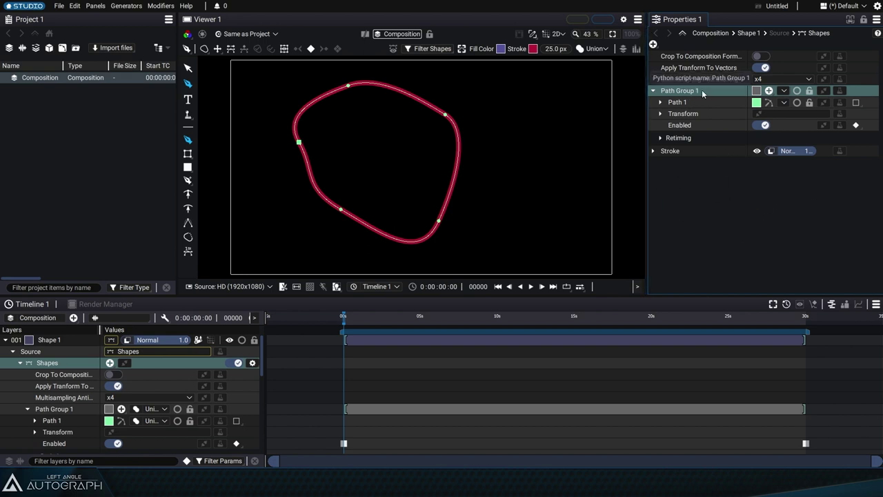
pyautogui.moveTo(492, 119)
pyautogui.mouseDown()
pyautogui.moveTo(503, 166)
pyautogui.moveTo(545, 207)
pyautogui.moveTo(587, 180)
pyautogui.mouseUp()
pyautogui.moveTo(592, 124); pyautogui.dragTo(586, 104)
pyautogui.moveTo(531, 78); pyautogui.dragTo(552, 75)
pyautogui.moveTo(492, 119); pyautogui.dragTo(497, 161)
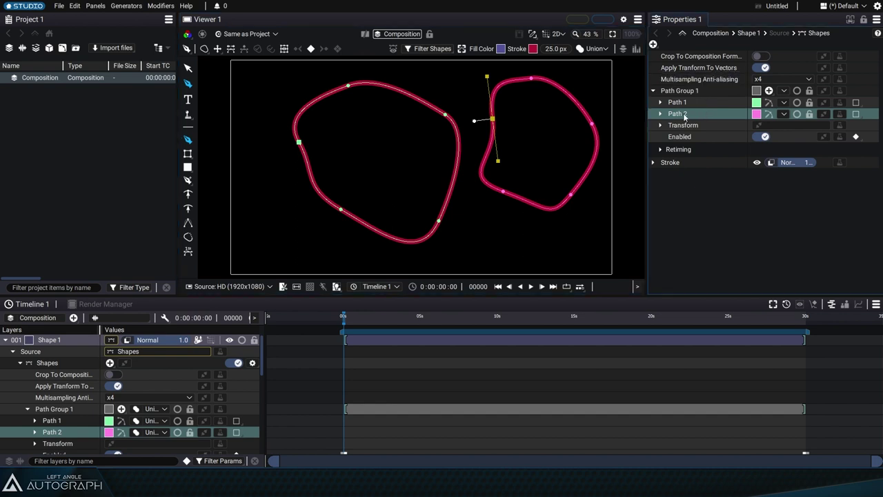
pyautogui.press('Delete')
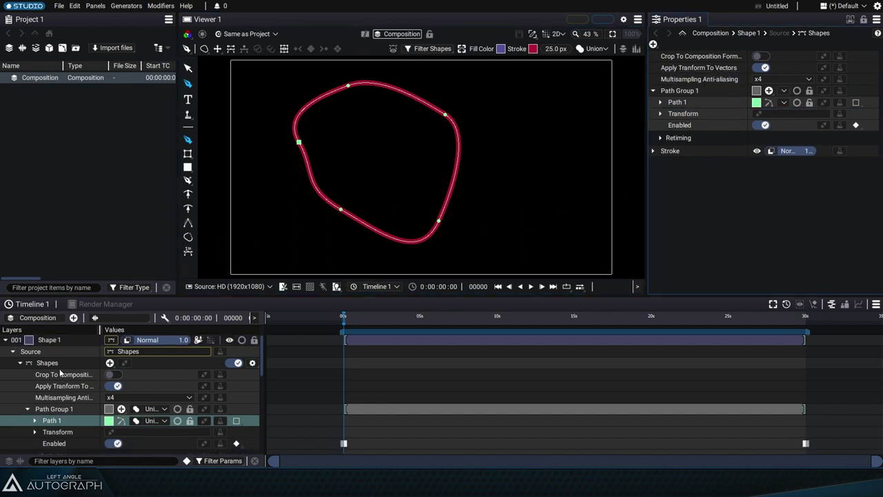
# With the Shapes generator selected, draw a closed five-point curved path right of the first as a new path group
pyautogui.click(55, 364)
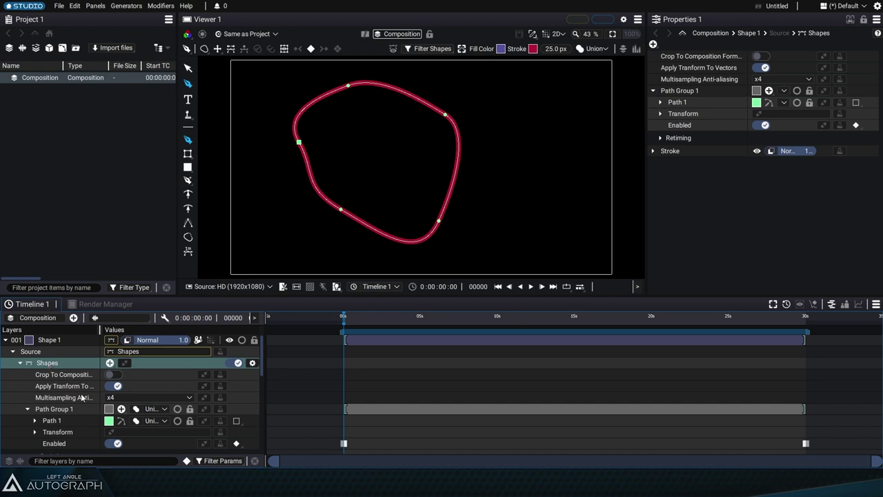
pyautogui.moveTo(492, 140)
pyautogui.mouseDown()
pyautogui.moveTo(505, 166)
pyautogui.moveTo(497, 186)
pyautogui.mouseUp()
pyautogui.moveTo(514, 216); pyautogui.dragTo(545, 217)
pyautogui.moveTo(582, 188); pyautogui.dragTo(591, 158)
pyautogui.moveTo(576, 105); pyautogui.dragTo(543, 88)
pyautogui.click(512, 88)
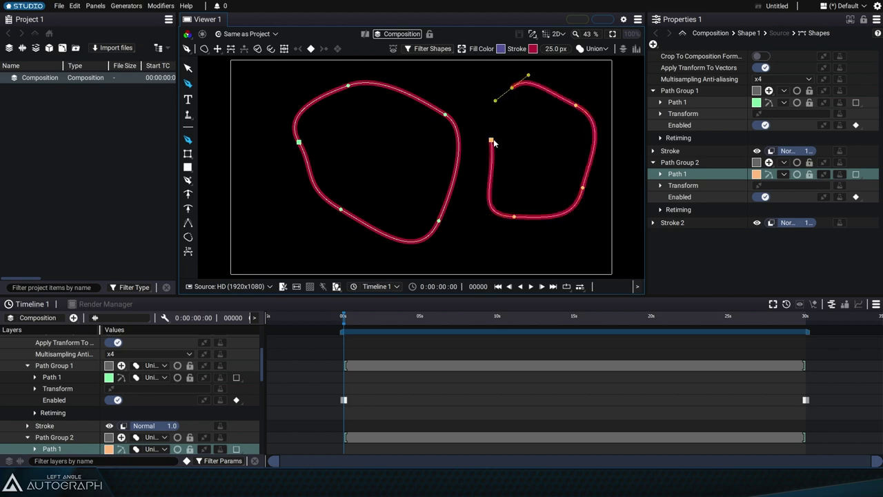
pyautogui.moveTo(491, 140); pyautogui.dragTo(496, 186)
# Collapse both path groups and examine how each one pairs with its own stroke
pyautogui.click(654, 162)
pyautogui.click(654, 162)
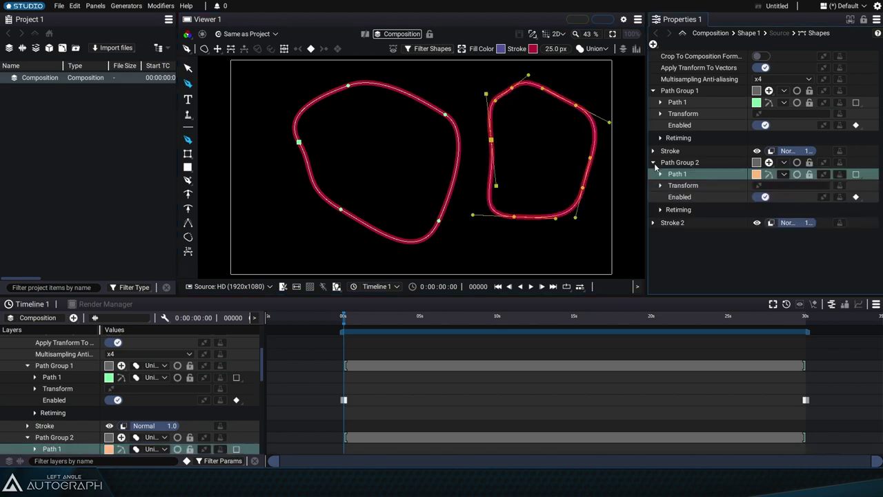
pyautogui.click(654, 162)
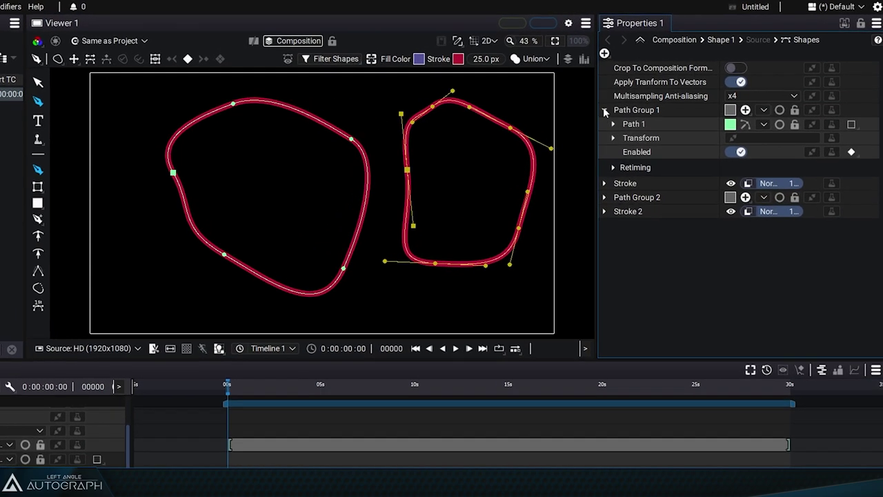
pyautogui.click(606, 112)
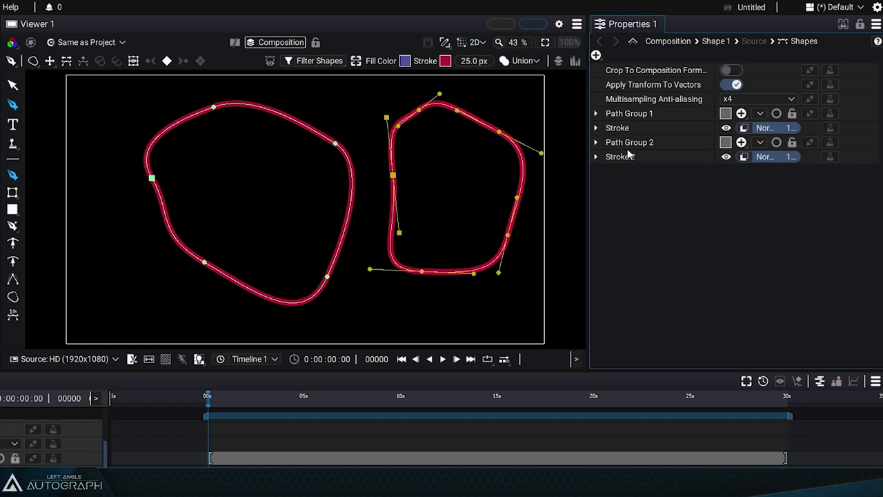
pyautogui.click(632, 117)
pyautogui.keyDown('shift'); pyautogui.click(632, 128); pyautogui.keyUp('shift')
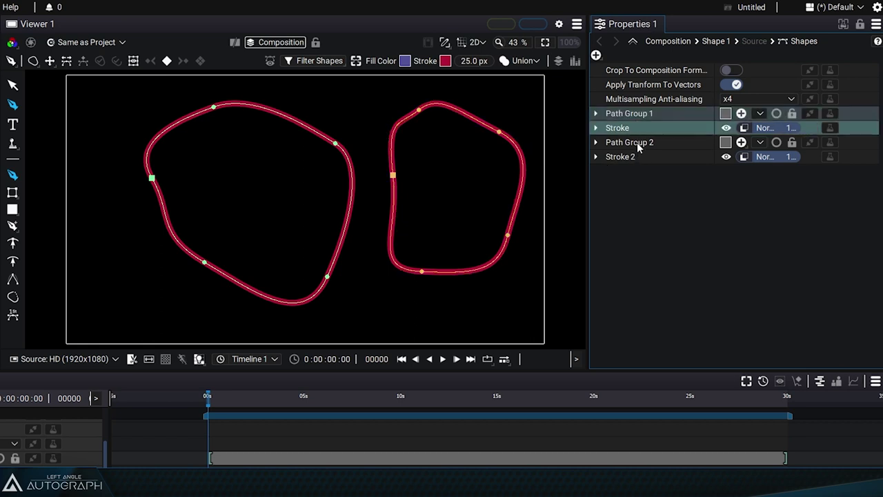
pyautogui.click(637, 143)
pyautogui.keyDown('shift'); pyautogui.click(638, 156); pyautogui.keyUp('shift')
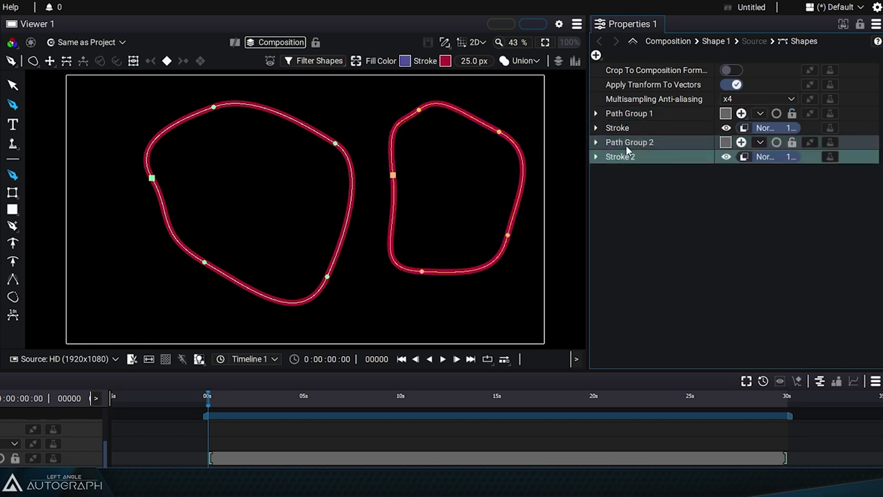
pyautogui.click(650, 116)
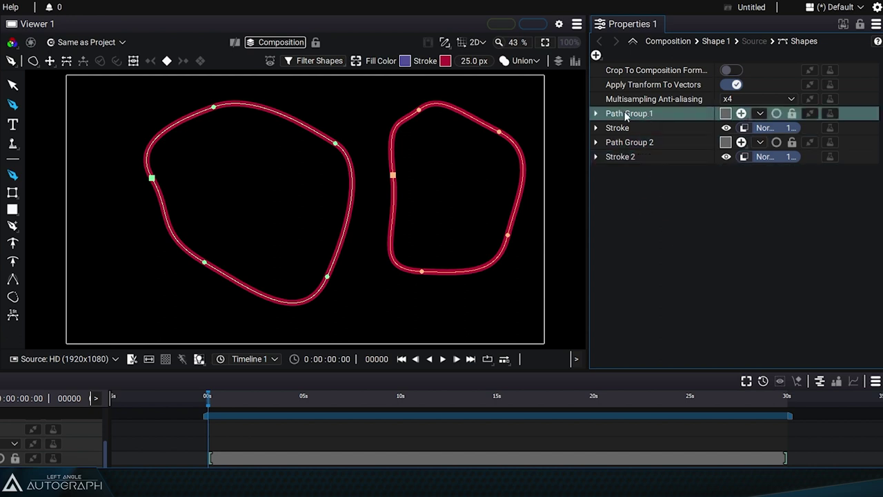
# Delete Path Group 2 together with Stroke 2
pyautogui.click(596, 143)
pyautogui.click(633, 158)
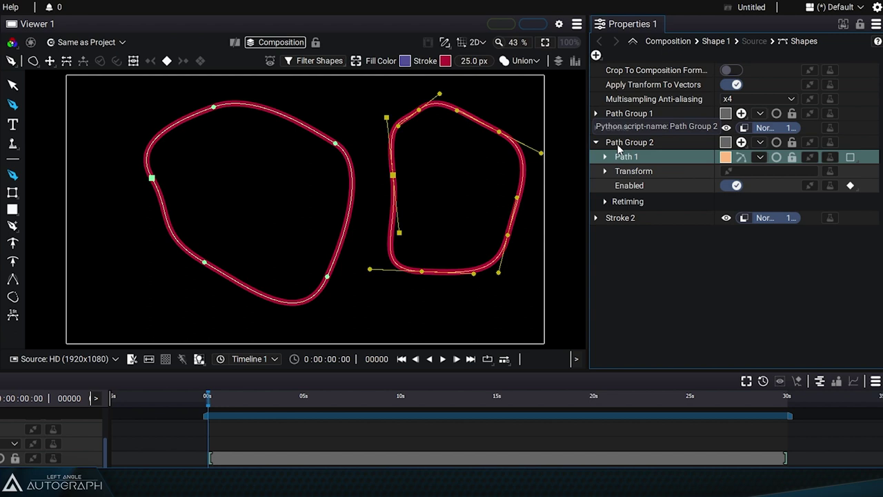
pyautogui.click(621, 143)
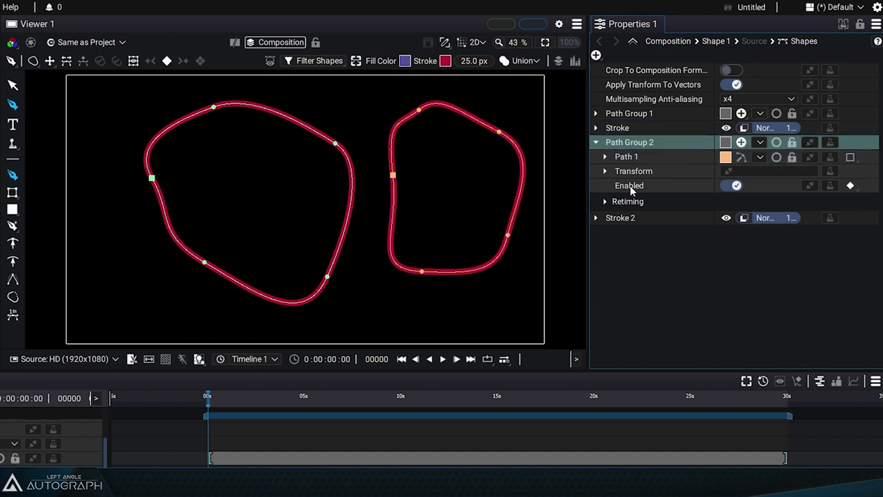
pyautogui.keyDown('ctrl'); pyautogui.click(630, 213); pyautogui.keyUp('ctrl')
pyautogui.press('Delete')
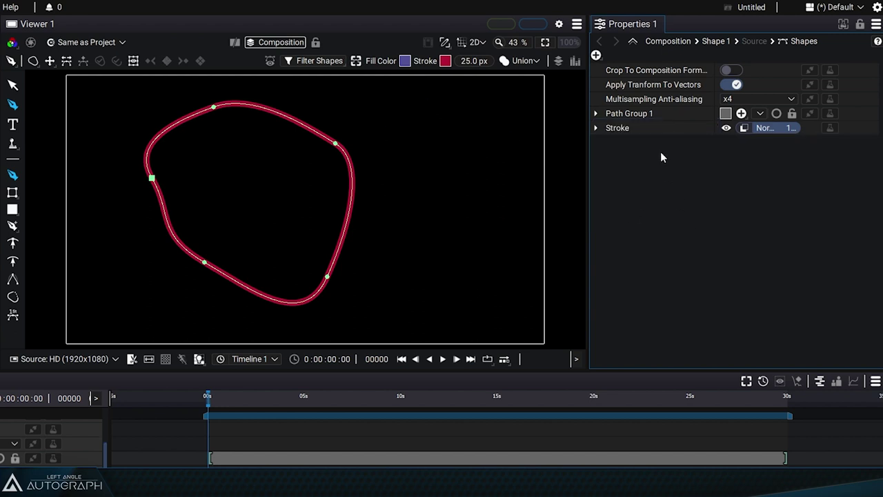
# Expand and select Path Group 1, draw a small closed four-point path beside the first path, and delete it
pyautogui.click(596, 113)
pyautogui.click(643, 115)
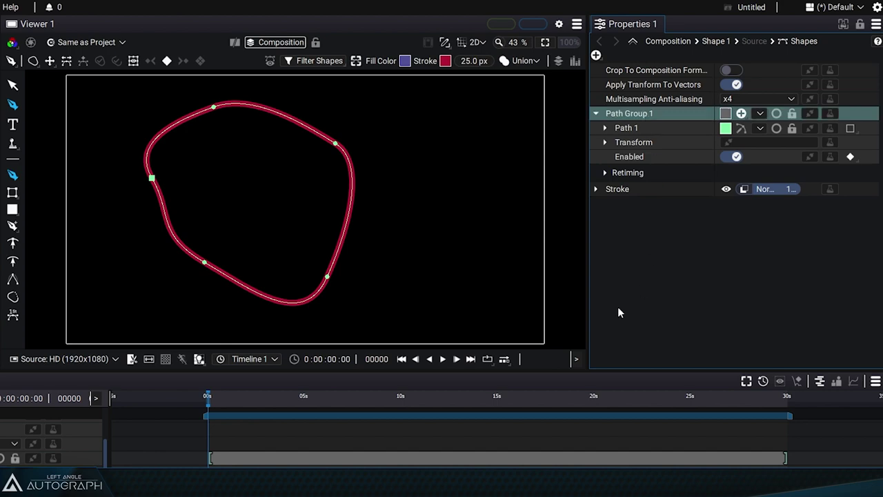
pyautogui.moveTo(406, 152)
pyautogui.mouseDown()
pyautogui.moveTo(429, 245)
pyautogui.moveTo(487, 147)
pyautogui.moveTo(406, 152)
pyautogui.mouseUp()
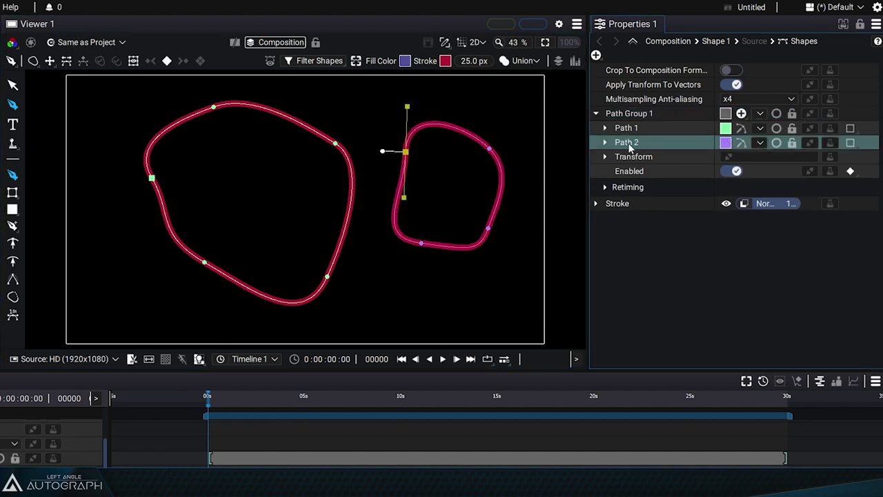
pyautogui.press('Delete')
# With Path Group 1 selected in the layer list, draw a tall, narrow closed path beside Path 1, and delete it
pyautogui.click(60, 366)
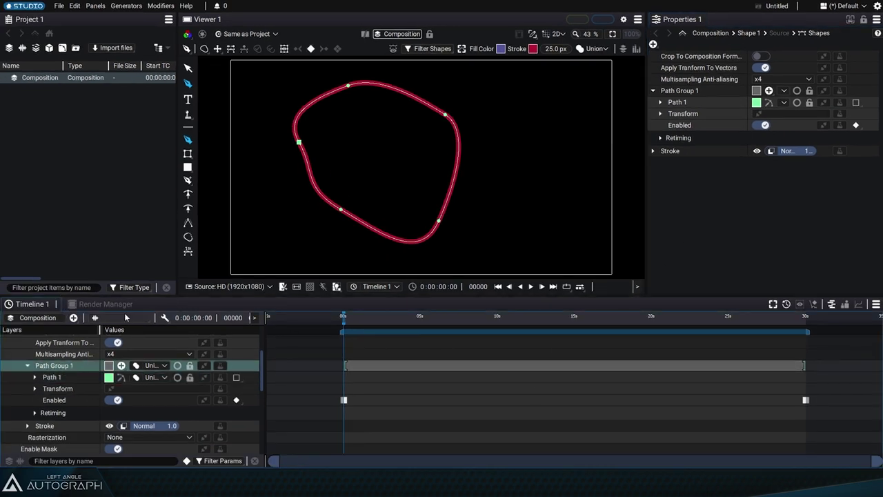
pyautogui.moveTo(481, 140)
pyautogui.mouseDown()
pyautogui.moveTo(492, 164)
pyautogui.moveTo(542, 203)
pyautogui.moveTo(522, 89)
pyautogui.moveTo(531, 93)
pyautogui.mouseUp()
pyautogui.click(481, 140)
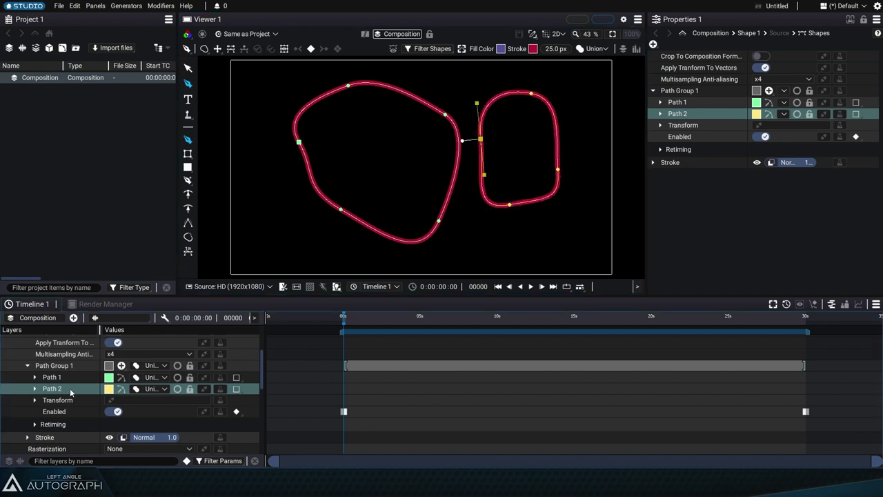
pyautogui.press('Delete')
# Deselect Shape 1 and draw a closed five-point curved path to its right as a separate shape layer
pyautogui.scroll(2, 41, 372)
pyautogui.click(7, 340)
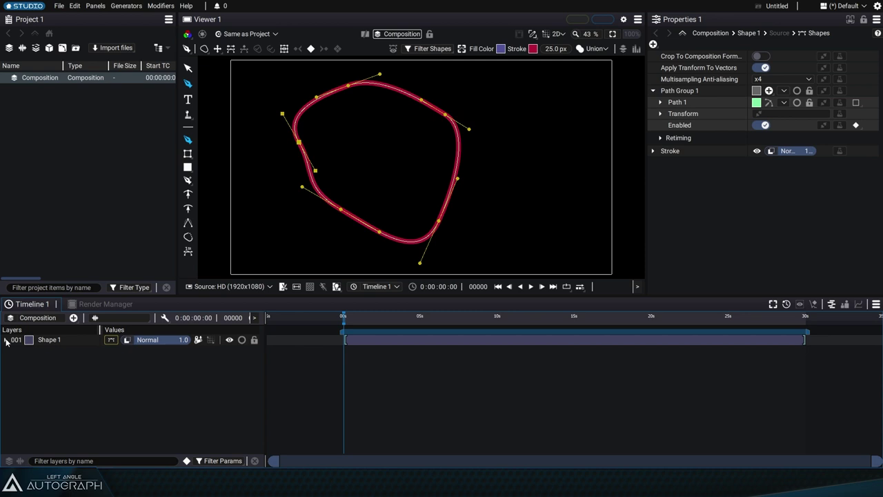
pyautogui.click(79, 365)
pyautogui.moveTo(479, 105); pyautogui.dragTo(493, 131)
pyautogui.moveTo(495, 182)
pyautogui.mouseDown()
pyautogui.moveTo(517, 202)
pyautogui.moveTo(568, 182)
pyautogui.mouseUp()
pyautogui.moveTo(575, 149); pyautogui.dragTo(574, 130)
pyautogui.moveTo(478, 105); pyautogui.dragTo(463, 78)
# Collapse Shape 2 and select each shape layer in turn to compare their properties
pyautogui.click(4, 339)
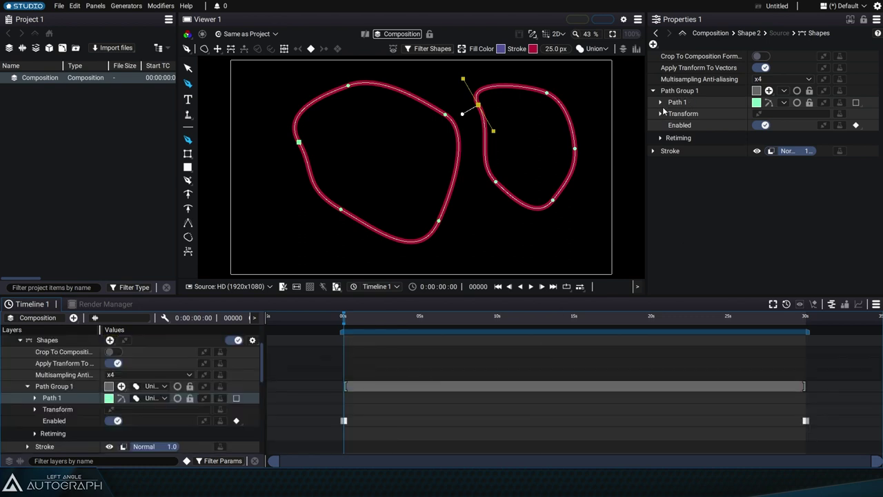
pyautogui.scroll(2, 25, 359)
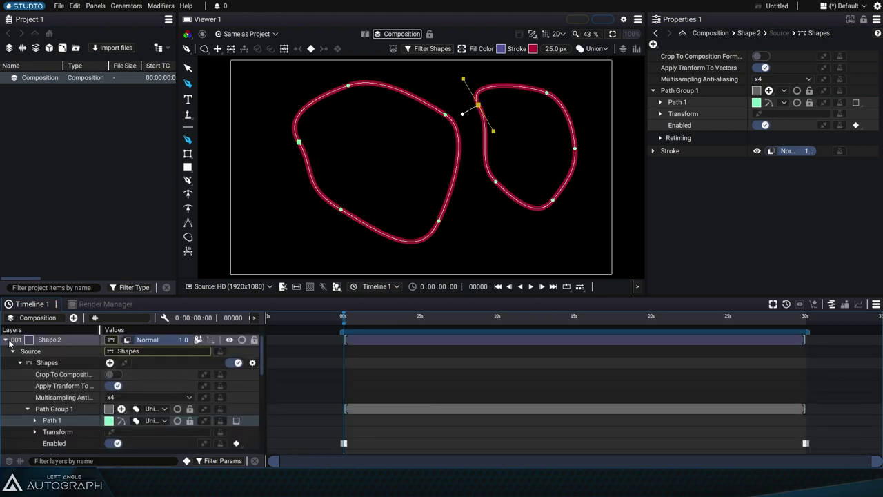
pyautogui.click(5, 339)
pyautogui.click(54, 351)
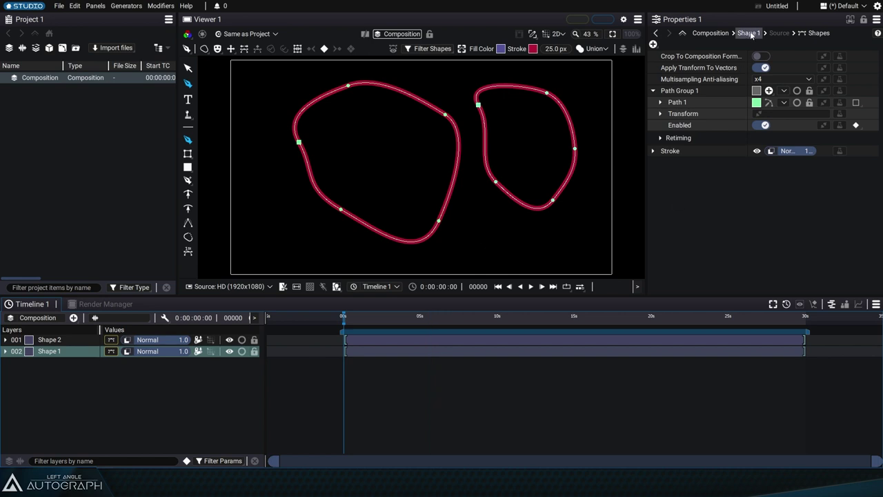
pyautogui.click(67, 343)
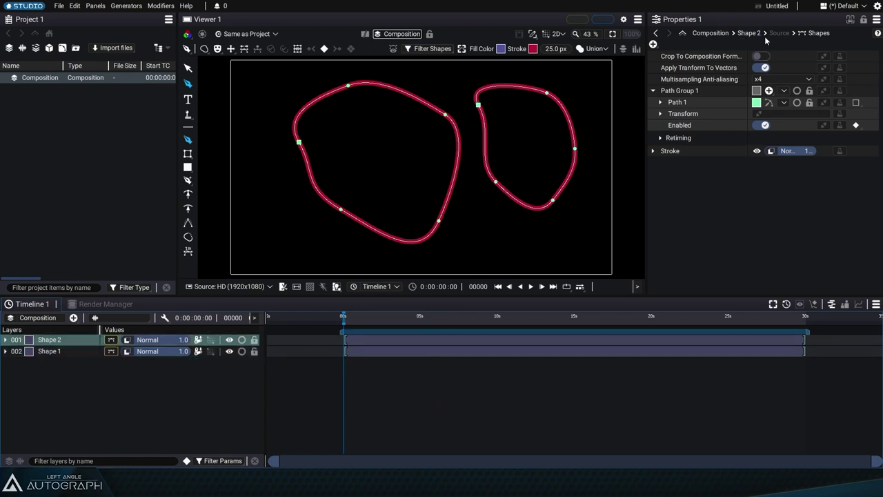
# Draw a closed five-point curved path in Shape 1's Path Group 1, overlapping the lower-left part of its existing path
pyautogui.click(57, 353)
pyautogui.click(688, 103)
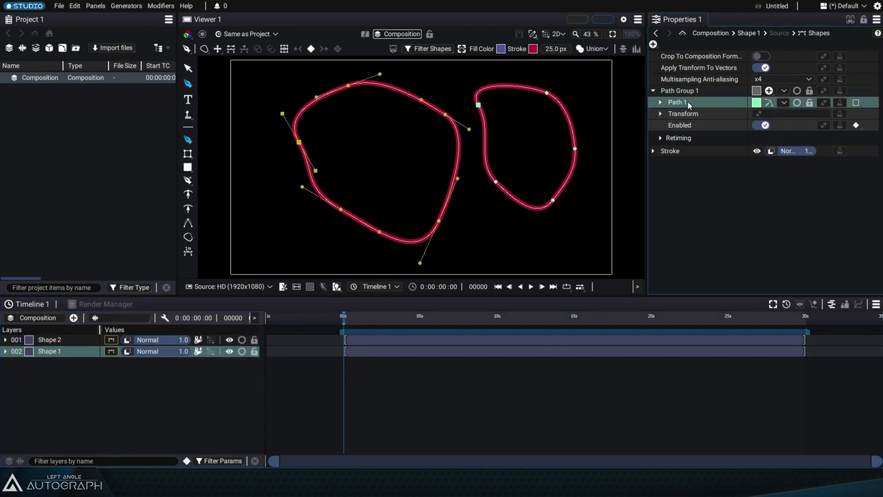
pyautogui.moveTo(276, 164)
pyautogui.mouseDown()
pyautogui.moveTo(284, 230)
pyautogui.moveTo(341, 254)
pyautogui.mouseUp()
pyautogui.moveTo(403, 213); pyautogui.dragTo(402, 183)
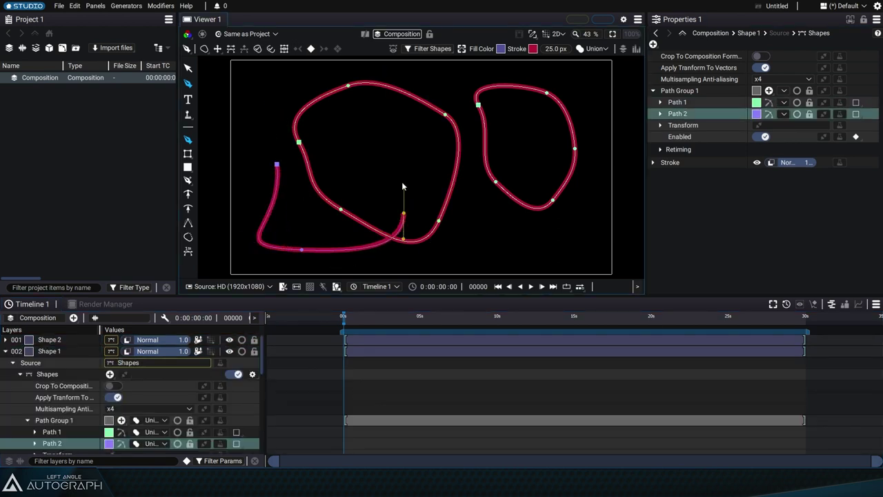
pyautogui.moveTo(380, 151); pyautogui.dragTo(351, 144)
pyautogui.moveTo(322, 144); pyautogui.dragTo(263, 168)
pyautogui.click(277, 165)
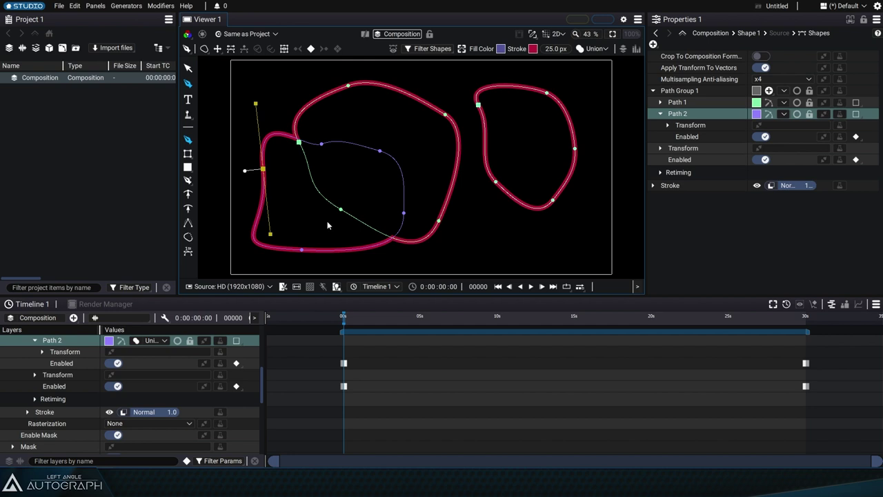
pyautogui.click(414, 352)
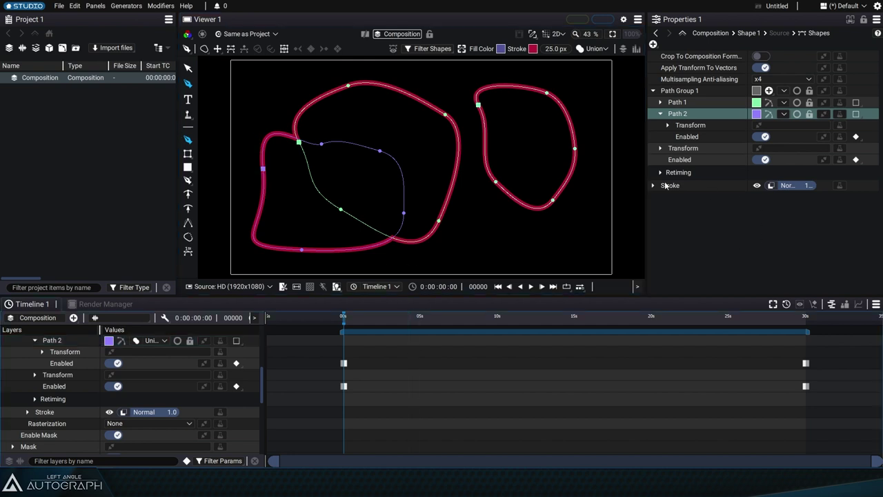
pyautogui.scroll(5, 53, 356)
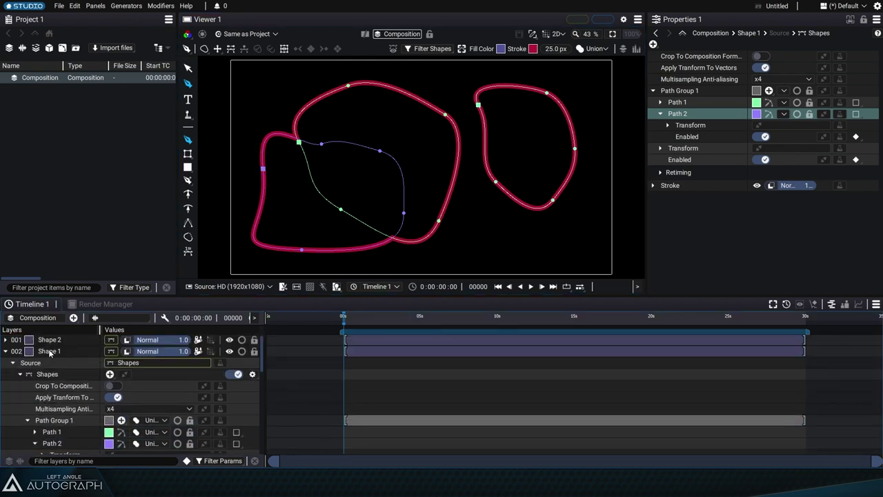
# Compare the path groups and properties of Shape 1 and Shape 2, and collapse both layers in the layer list
pyautogui.click(49, 352)
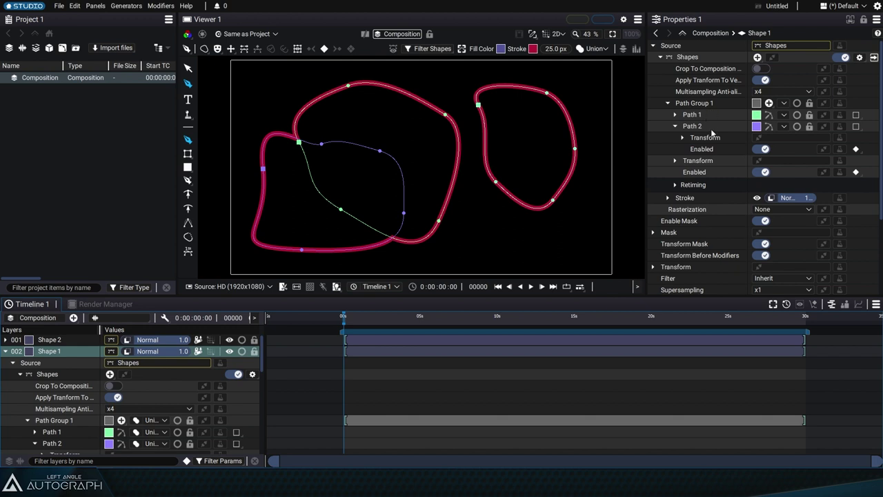
pyautogui.click(50, 377)
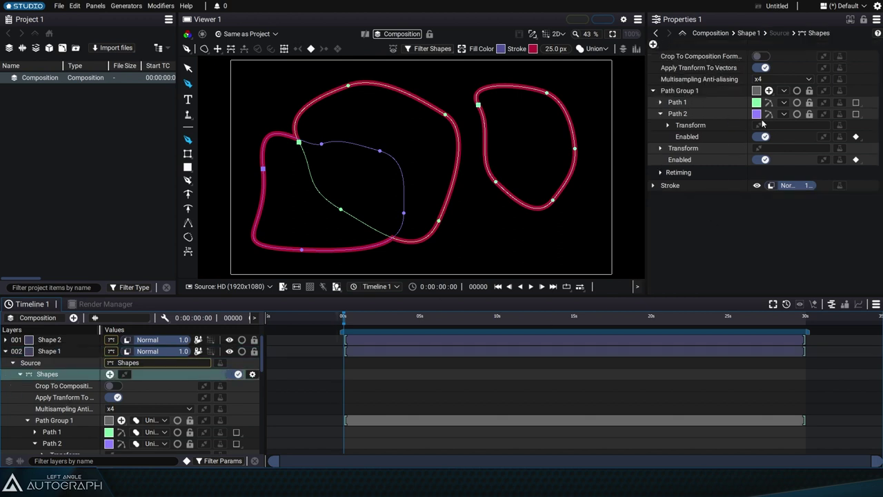
pyautogui.click(210, 340)
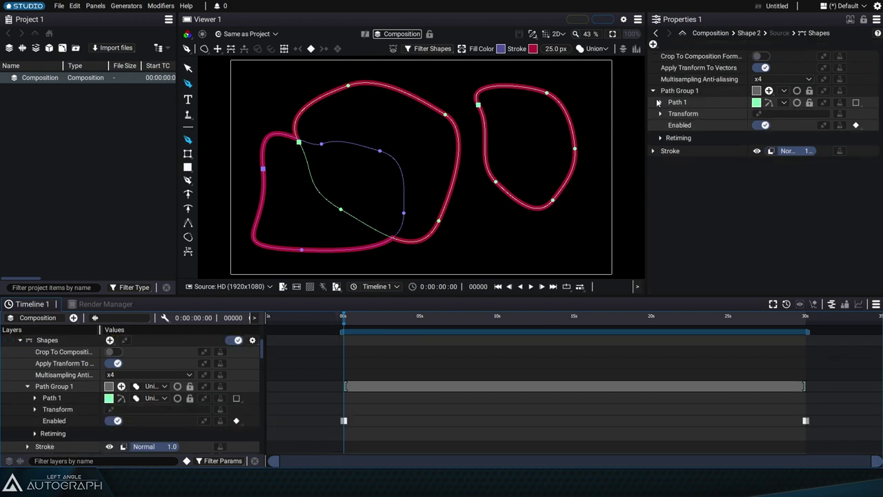
pyautogui.scroll(1, 18, 376)
pyautogui.click(6, 340)
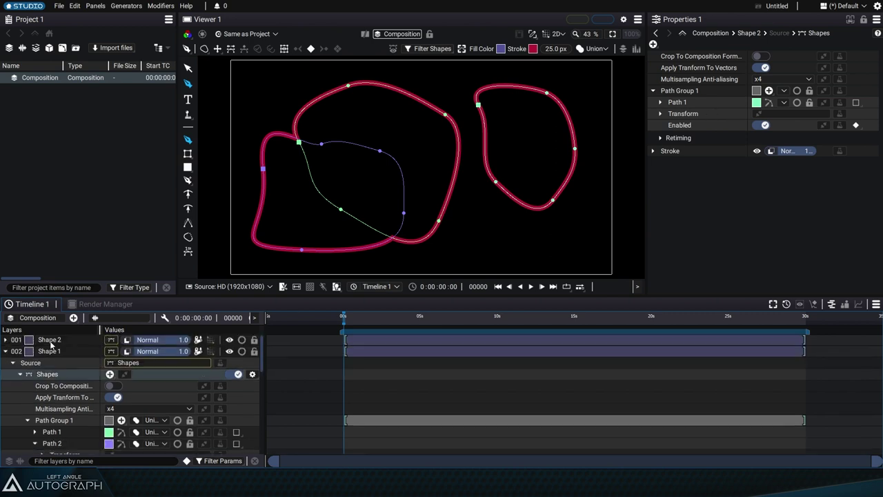
pyautogui.click(51, 341)
pyautogui.click(56, 352)
pyautogui.click(5, 352)
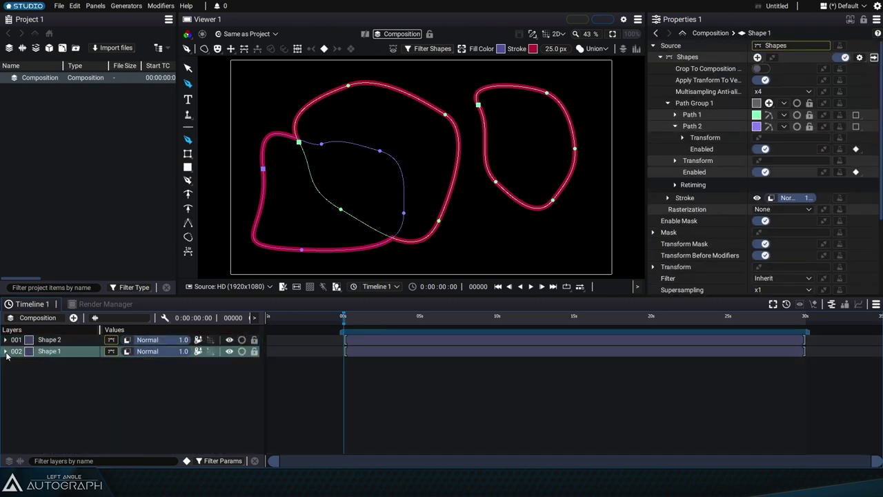
# With the selection tool, shift Shape 1 slightly down in the viewer, then select Shape 2 and undo the trial transforms
pyautogui.click(187, 68)
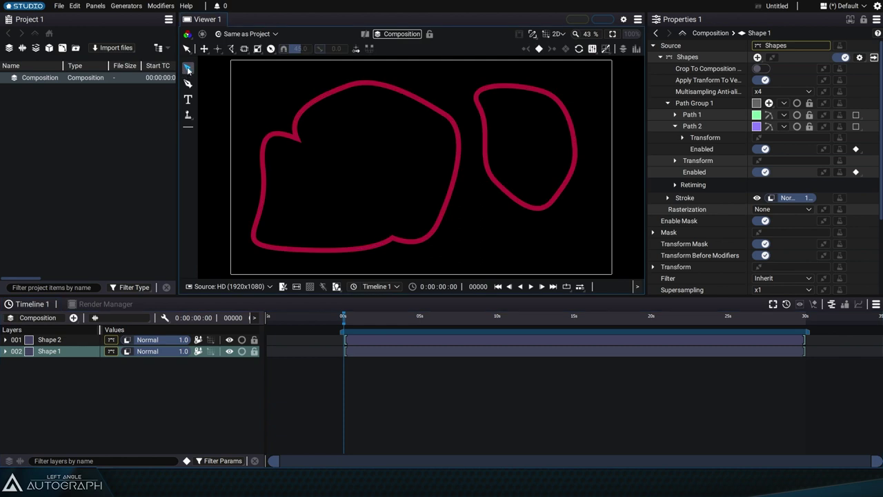
pyautogui.click(422, 178)
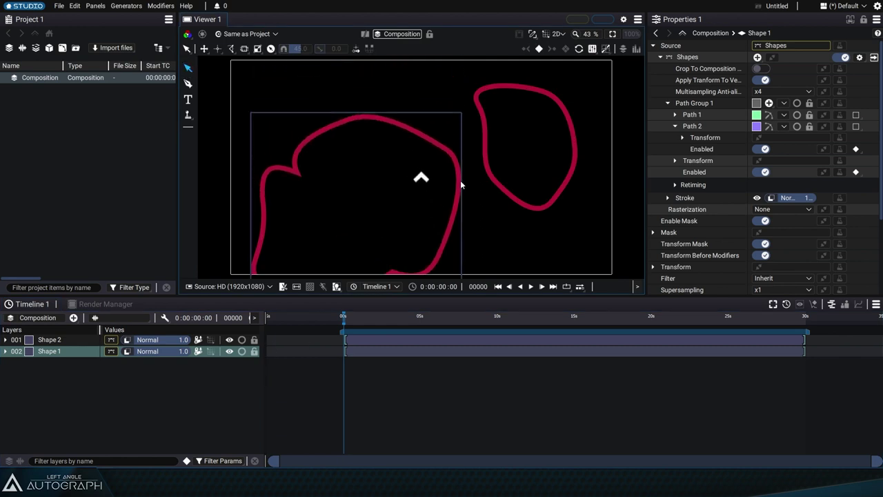
pyautogui.moveTo(445, 153); pyautogui.dragTo(378, 142)
pyautogui.hotkey('ctrl', 'z')
pyautogui.click(68, 339)
pyautogui.hotkey('ctrl', 'z')
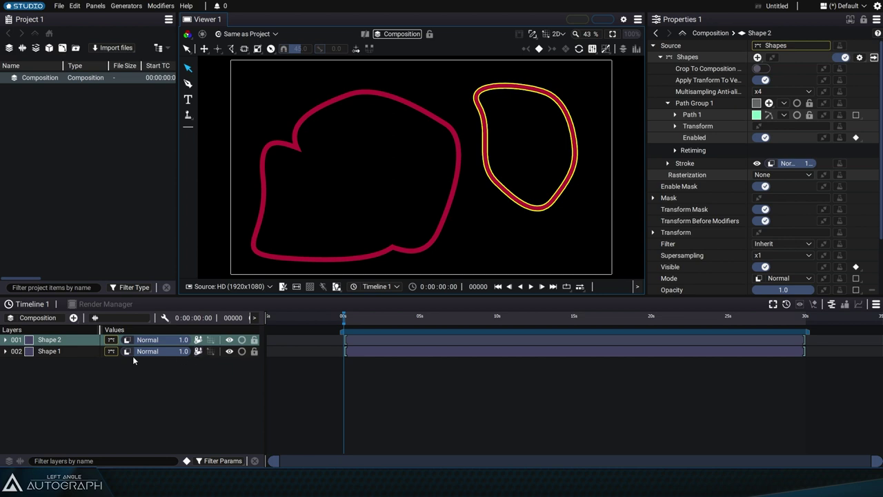
# Open Shape 1's Shapes source, collapse Path Group 1, and examine the path group and Stroke entries
pyautogui.click(64, 351)
pyautogui.click(6, 351)
pyautogui.click(55, 374)
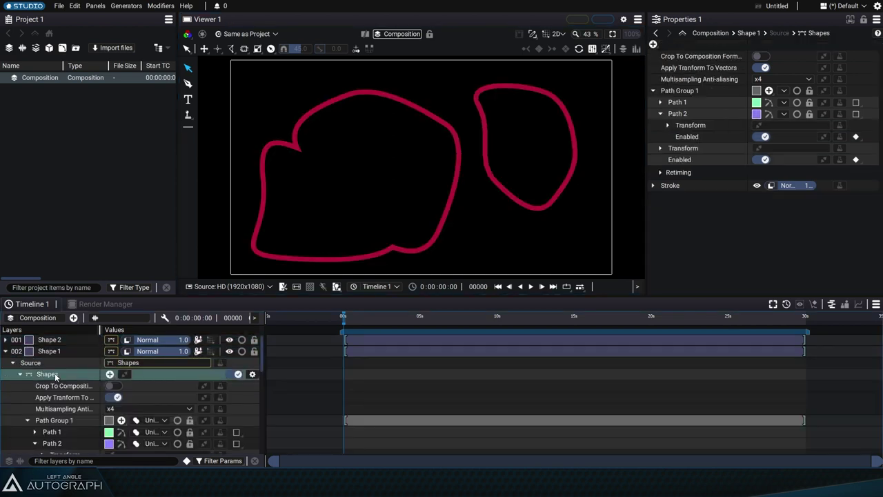
pyautogui.click(653, 90)
pyautogui.click(689, 93)
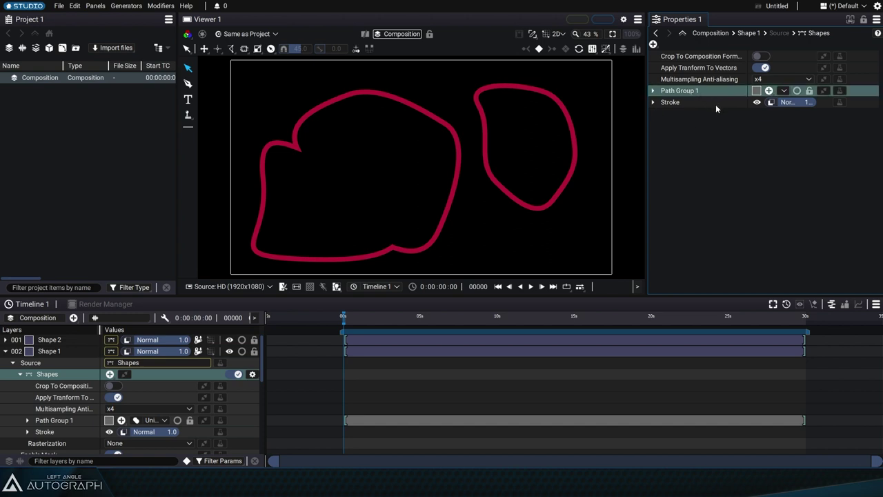
pyautogui.click(674, 102)
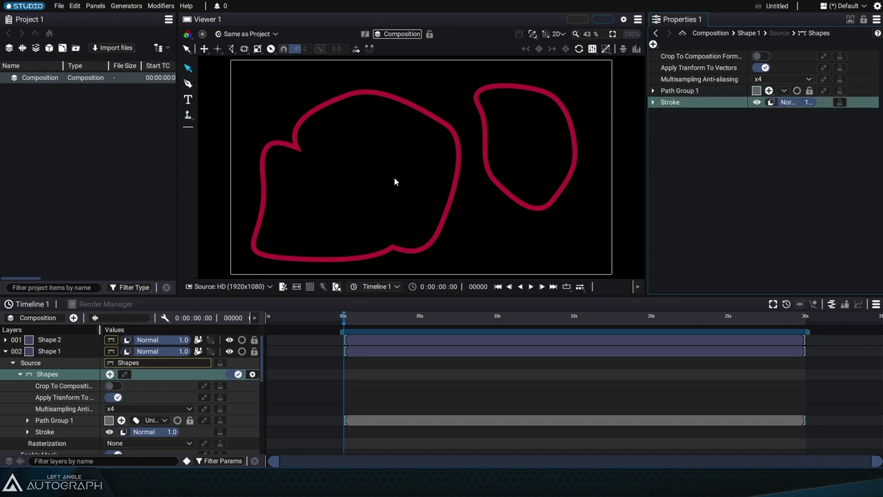
# Collapse Shape 1 in the layer list and rotate the layer about -50° in the viewer
pyautogui.click(5, 353)
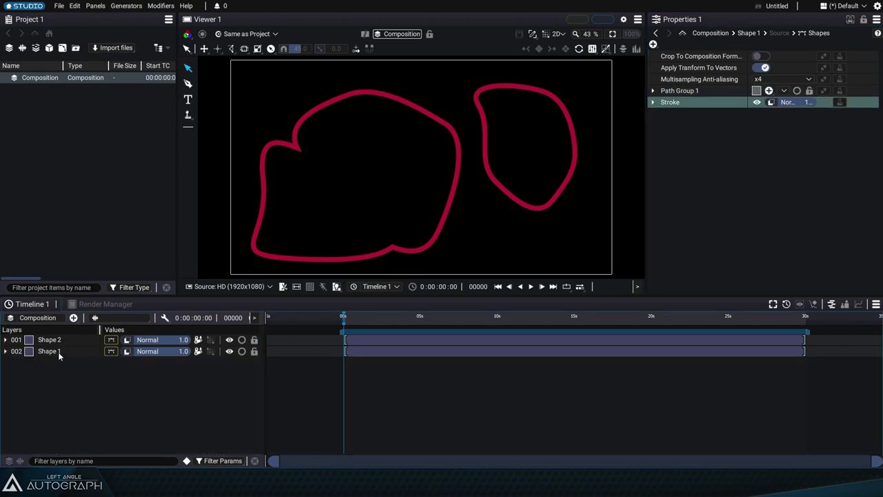
pyautogui.click(58, 352)
pyautogui.moveTo(492, 184); pyautogui.dragTo(462, 249)
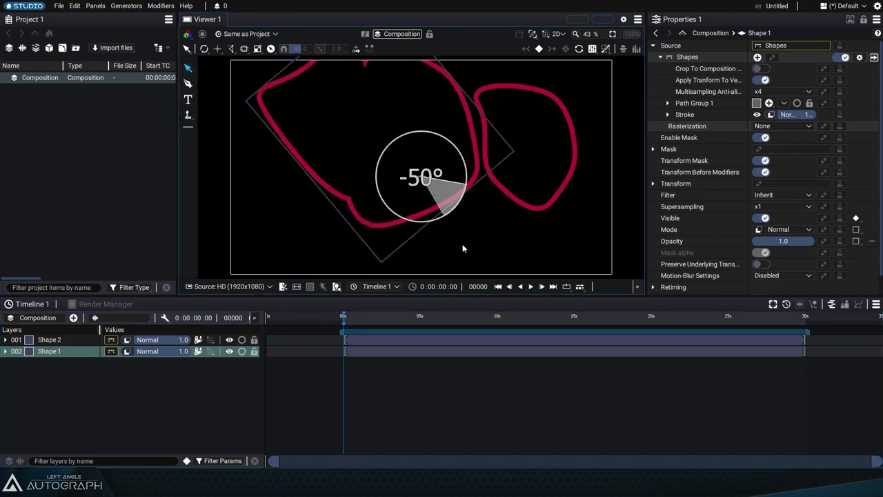
# Try further rotating, scaling and moving of Shape 1 in the viewer, and undo these trial transforms
pyautogui.moveTo(443, 153); pyautogui.dragTo(422, 163)
pyautogui.moveTo(446, 210); pyautogui.dragTo(447, 127)
pyautogui.moveTo(402, 172); pyautogui.dragTo(418, 166)
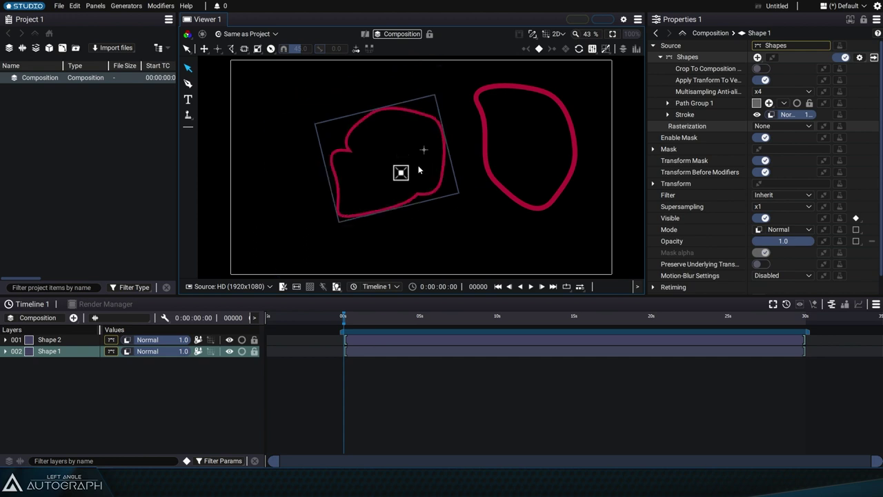
pyautogui.hotkey('ctrl', 'shift', 'z')
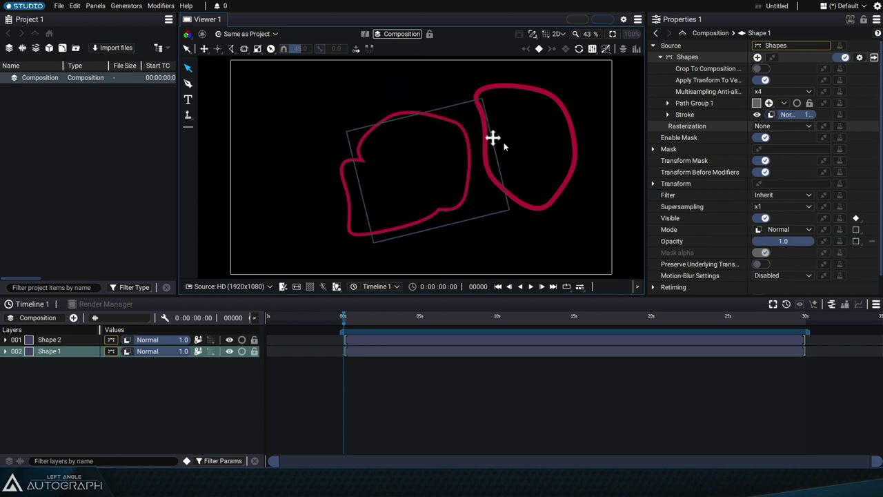
pyautogui.moveTo(503, 143); pyautogui.dragTo(509, 136)
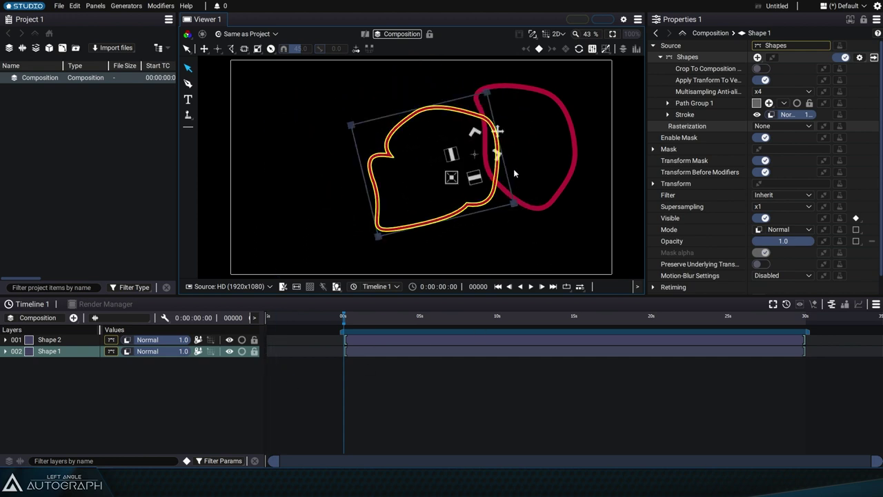
pyautogui.hotkey('ctrl', 'shift', 'z')
pyautogui.hotkey('ctrl', 'shift', 'z')
pyautogui.hotkey('ctrl', 'shift', 'z')
pyautogui.hotkey('ctrl', 'shift', 'z')
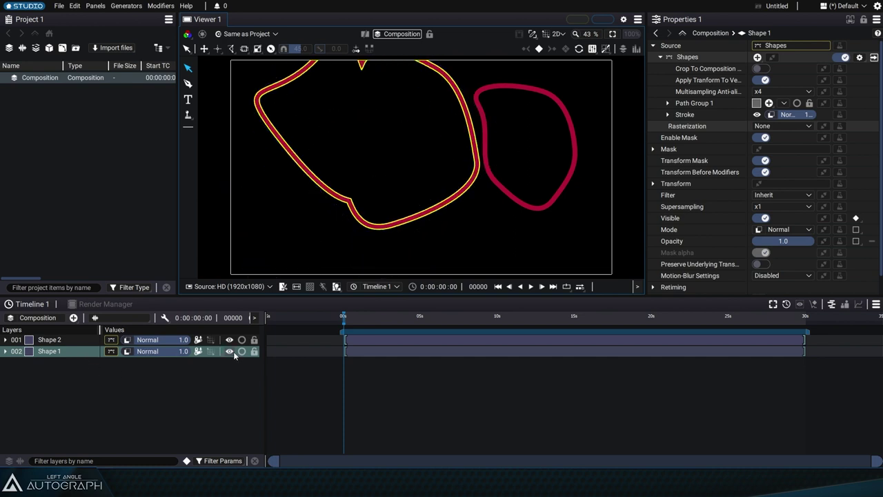
# With Shape 1's Path Group 1 selected and expanded, draw a closed five-point curved path overlapping the lower-left part of the shape
pyautogui.click(198, 351)
pyautogui.click(683, 91)
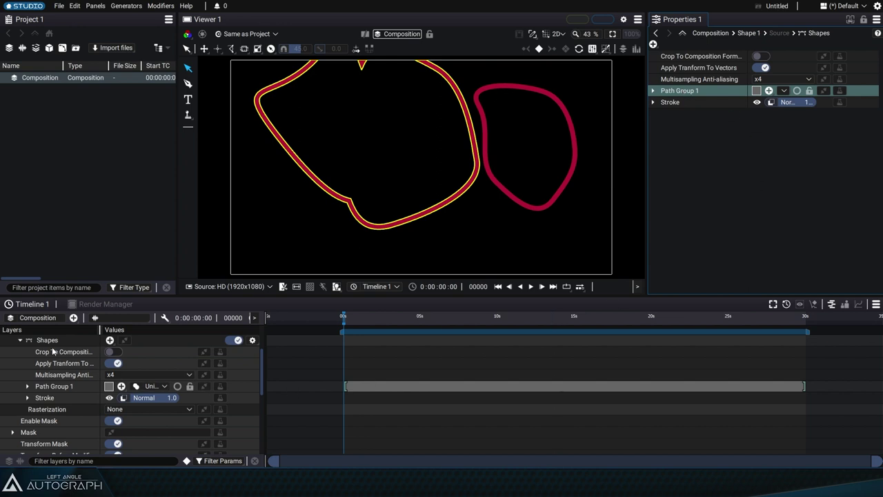
pyautogui.click(51, 387)
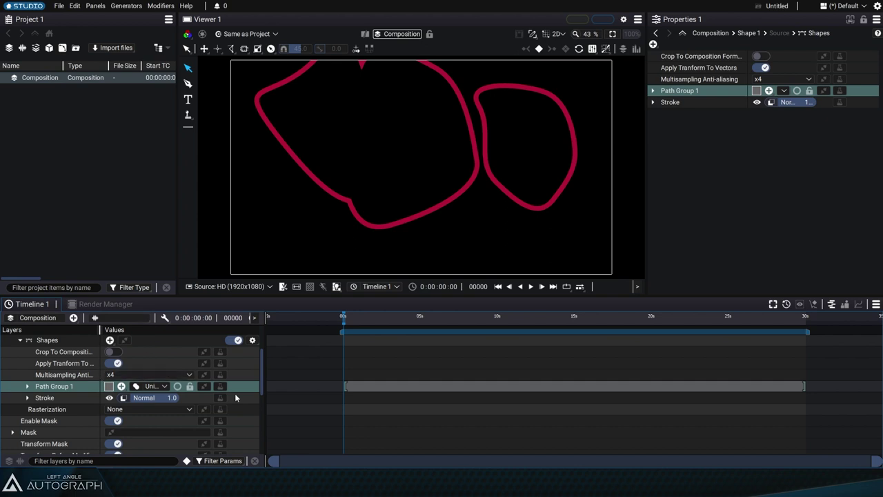
pyautogui.click(653, 91)
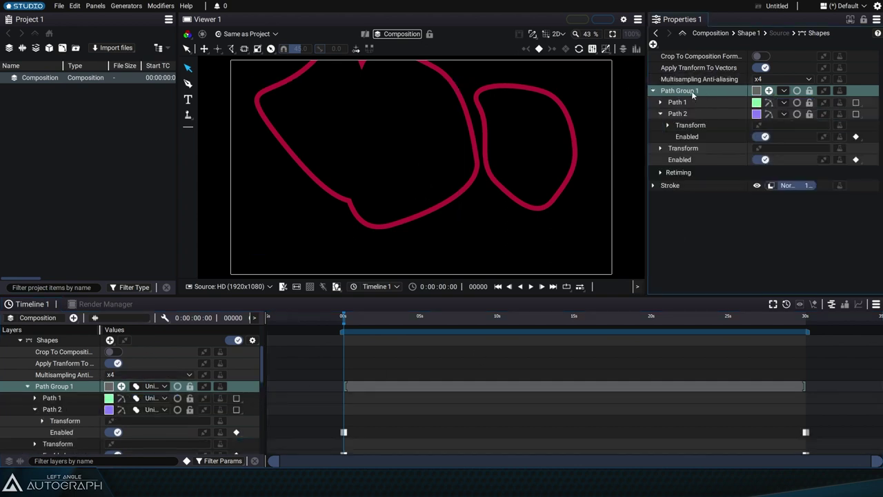
pyautogui.click(188, 83)
pyautogui.moveTo(265, 172); pyautogui.dragTo(258, 221)
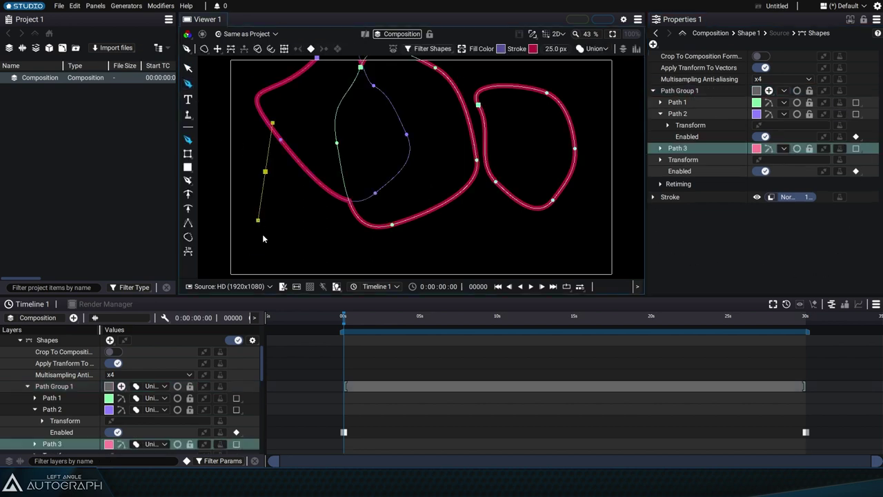
pyautogui.moveTo(278, 251); pyautogui.dragTo(333, 265)
pyautogui.moveTo(431, 265); pyautogui.dragTo(440, 240)
pyautogui.moveTo(435, 178); pyautogui.dragTo(414, 156)
pyautogui.moveTo(321, 117); pyautogui.dragTo(303, 124)
pyautogui.click(264, 173)
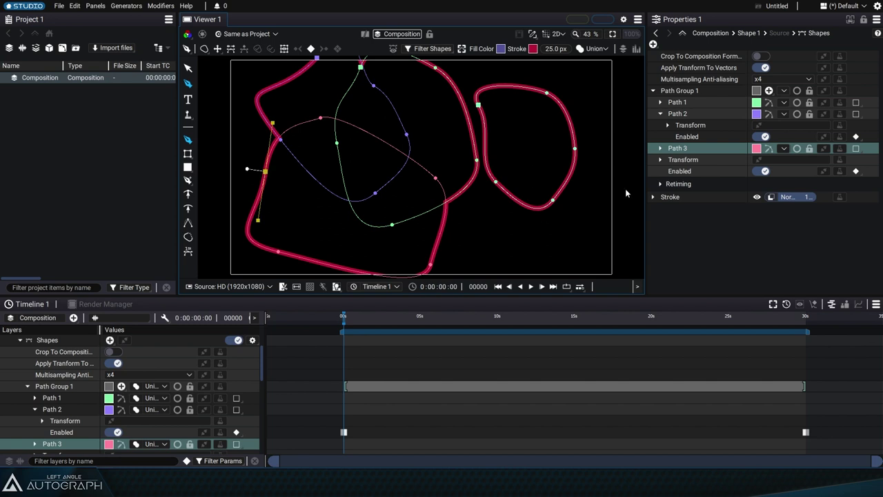
# Select Path Group 1 in Shape 1's properties and examine the paths it contains
pyautogui.click(681, 94)
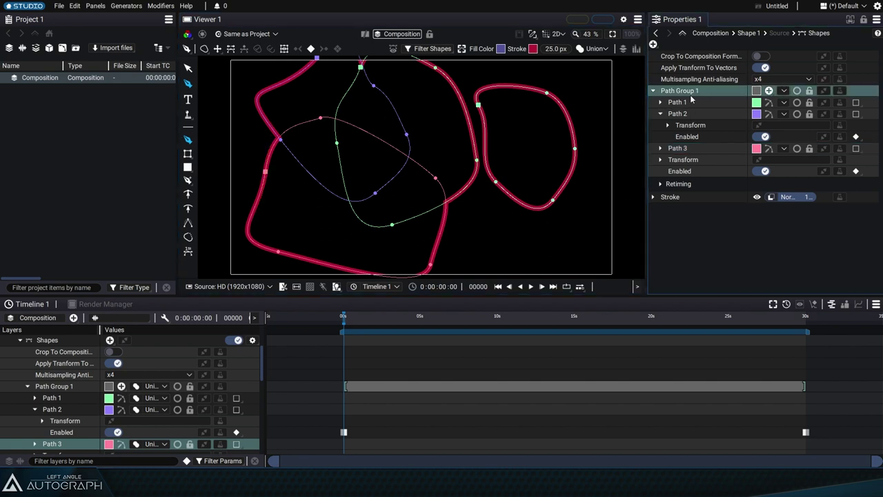
pyautogui.click(653, 92)
pyautogui.click(653, 91)
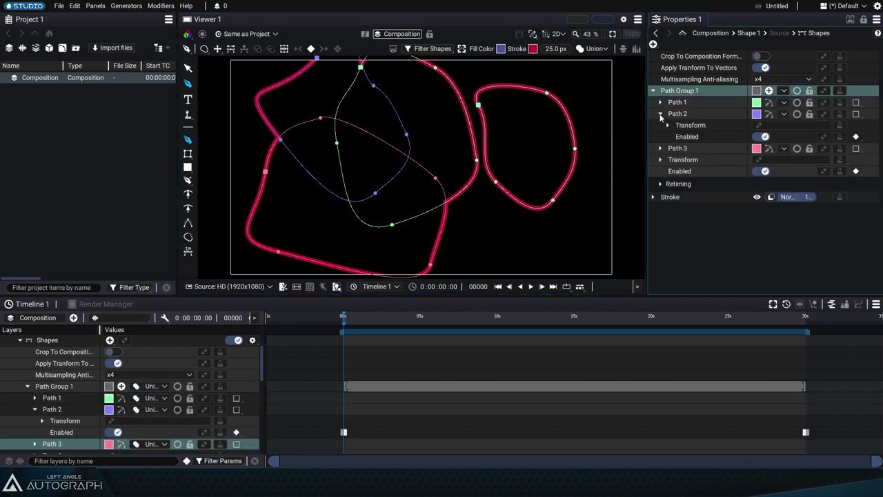